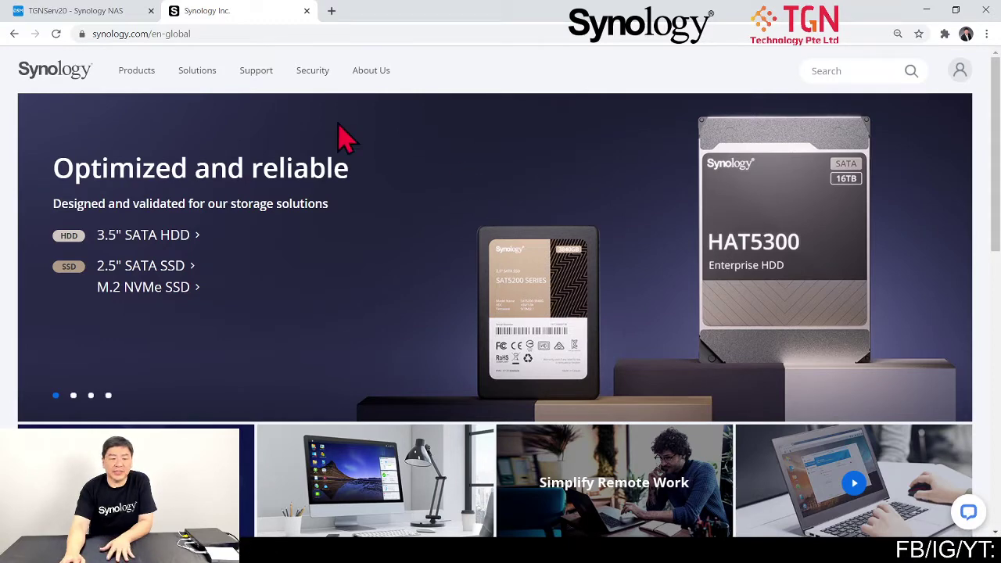
Step: Go from Products to the DSM overview and open the DiskStation Manager 7.0 beta program page
left_click(129, 75)
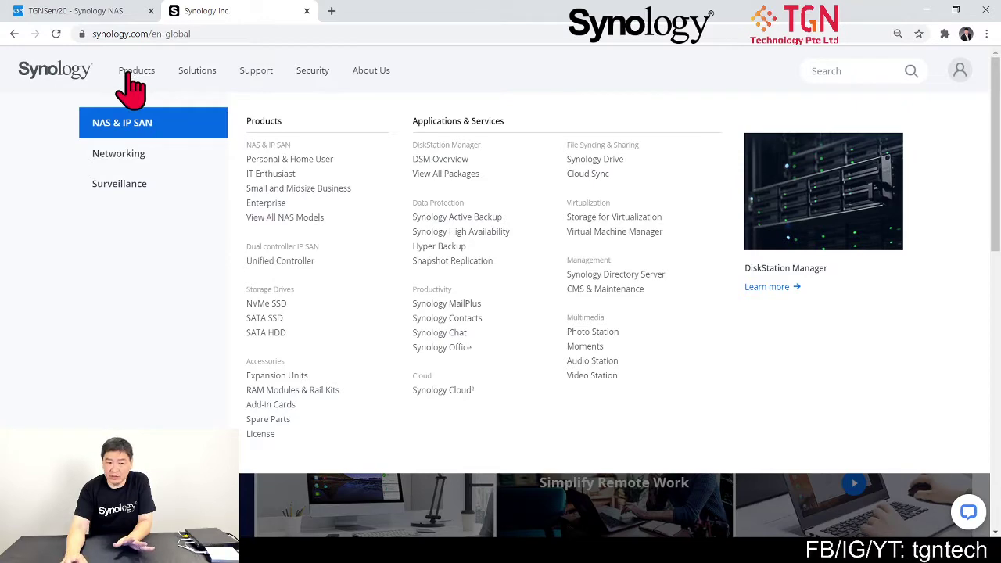
left_click(438, 160)
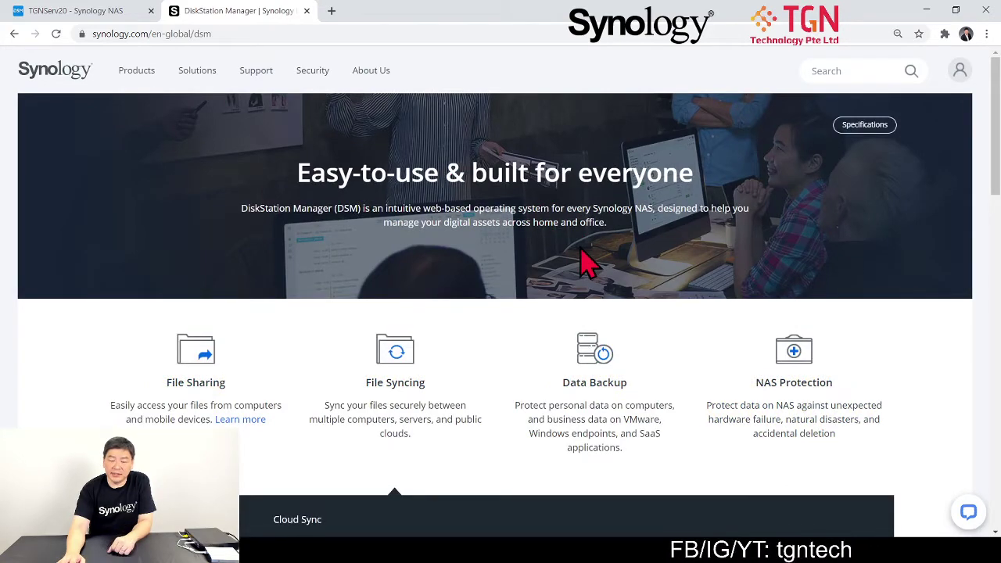
scroll(585, 264, "down", 5)
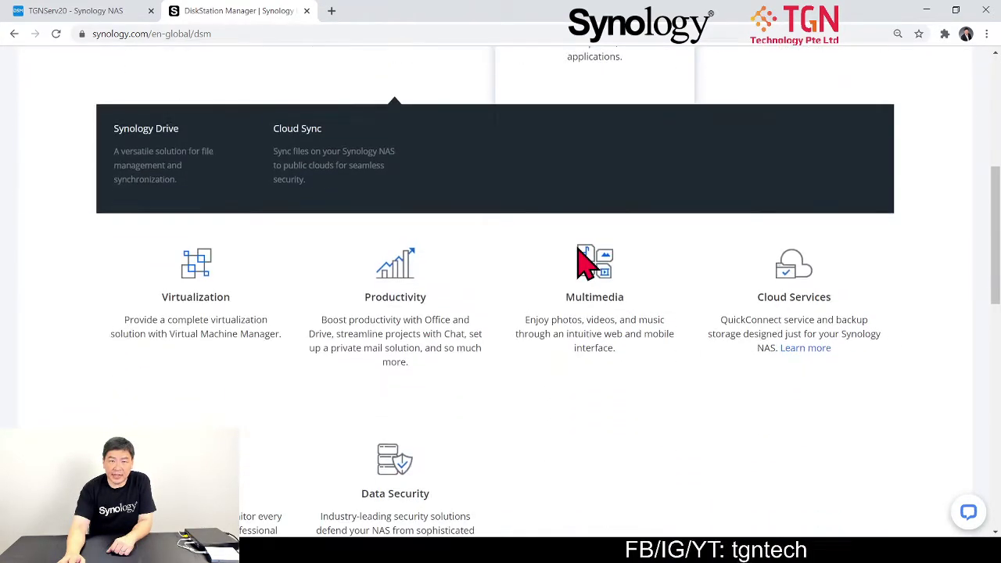
scroll(584, 265, "down", 5)
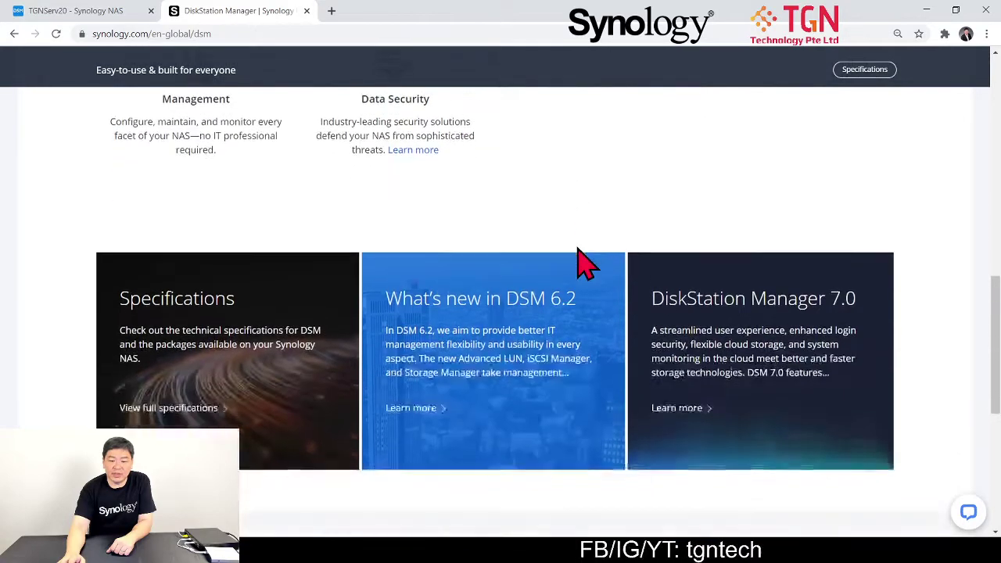
scroll(594, 264, "down", 2)
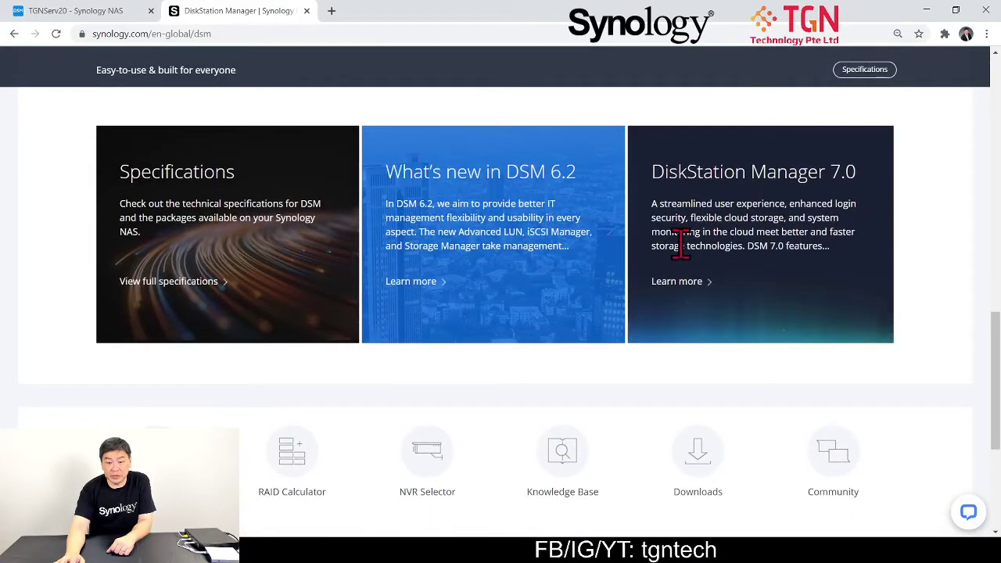
left_click(688, 293)
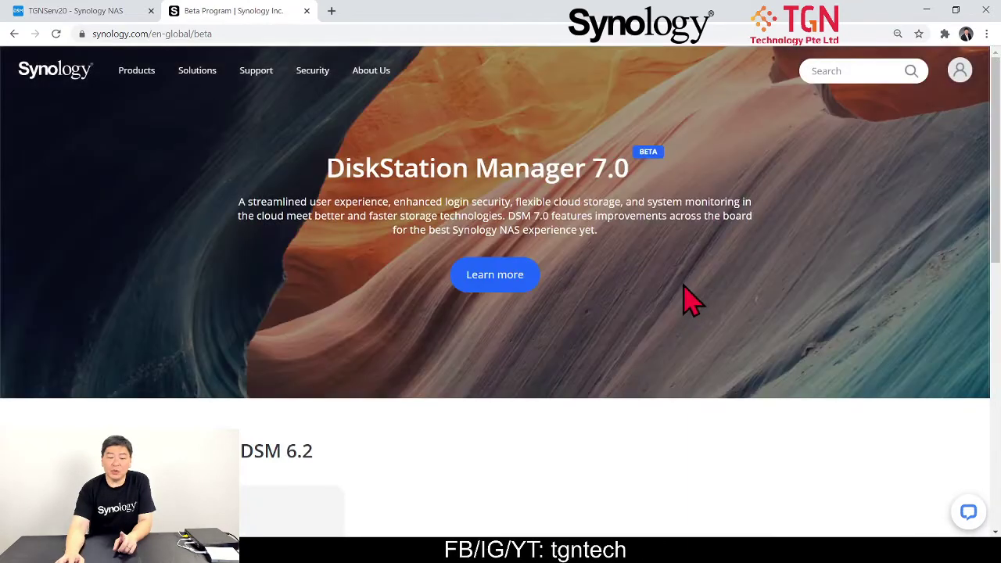
Step: Join the DSM 7.0 beta and read the release notes' installation steps and supported models
left_click(524, 279)
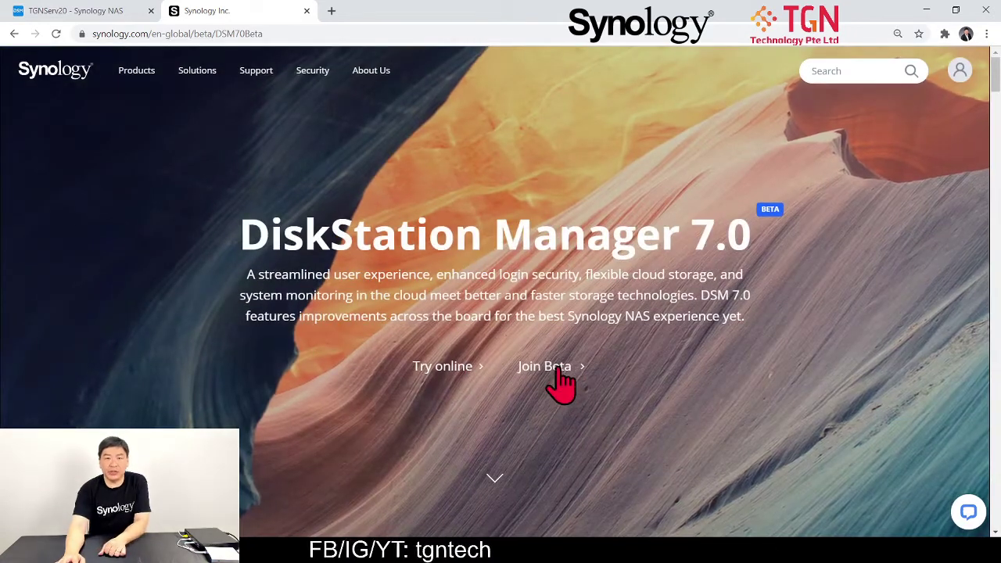
left_click(557, 362)
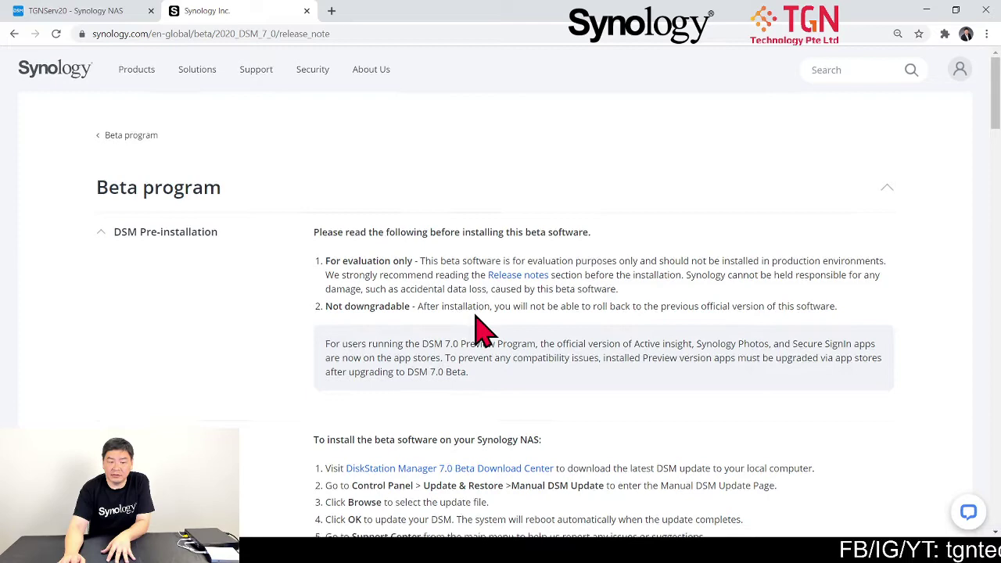
scroll(481, 325, "down", 3)
scroll(474, 313, "down", 1)
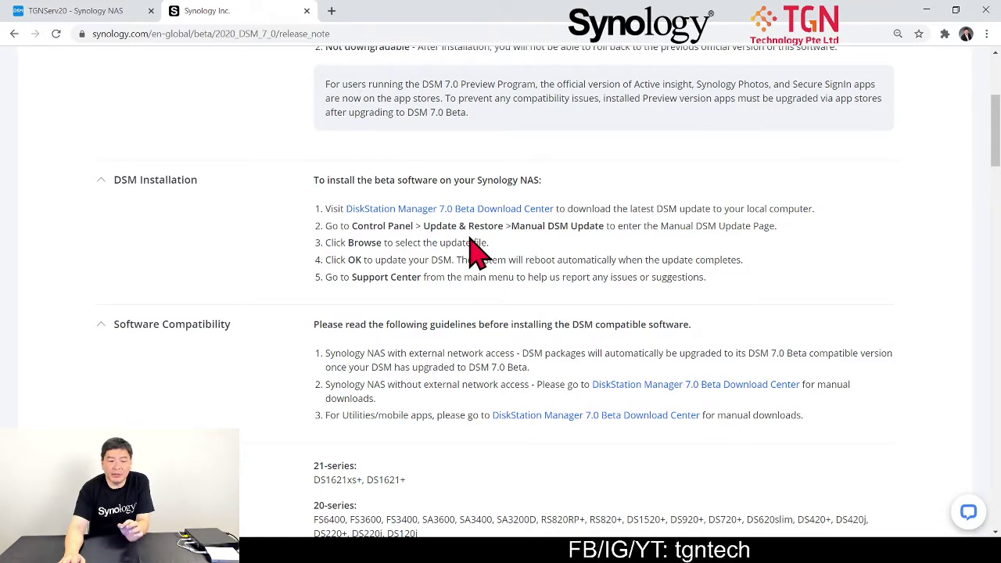
scroll(469, 251, "down", 4)
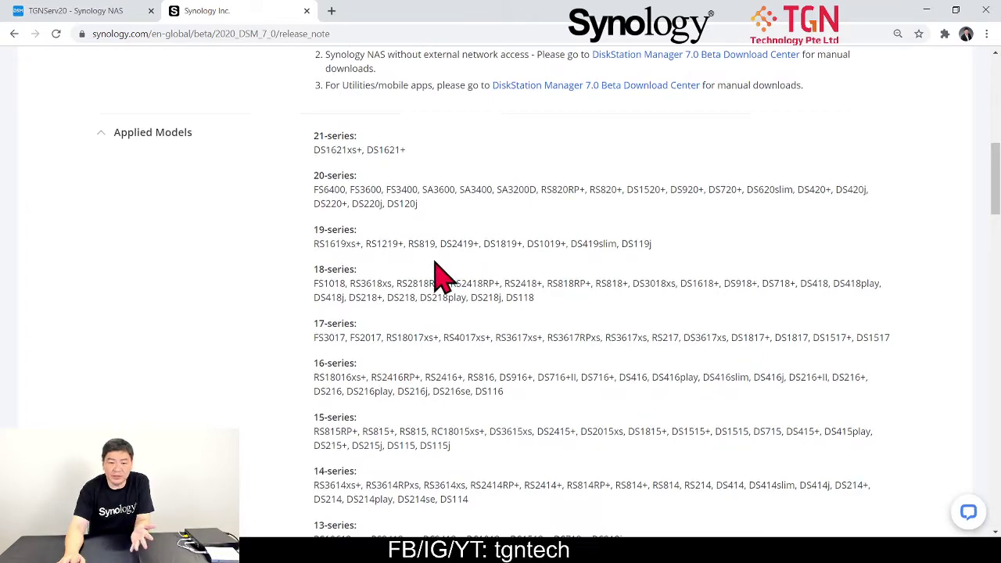
scroll(441, 273, "down", 1)
scroll(442, 274, "up", 3)
scroll(438, 265, "up", 2)
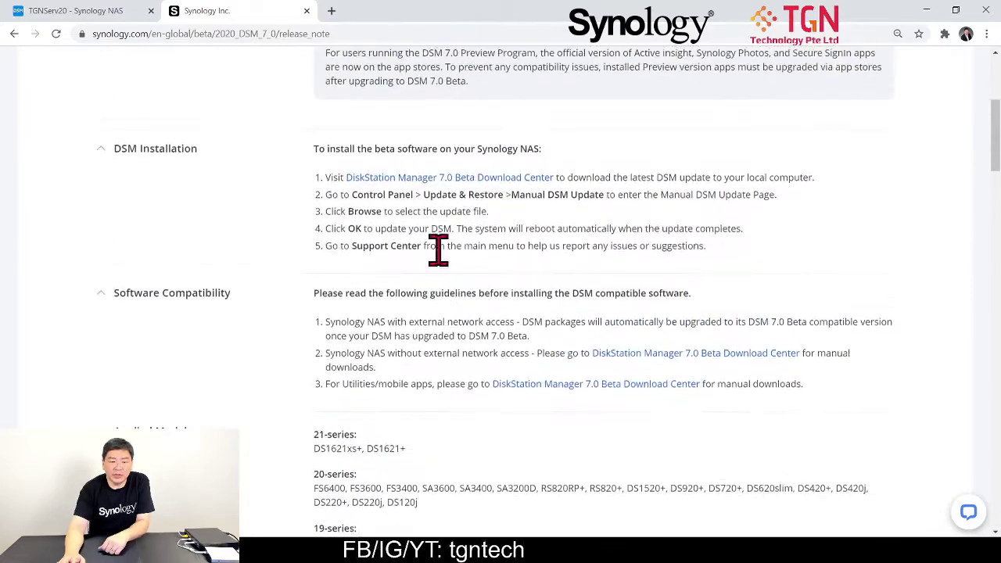
Step: In the DSM 7.0 Beta Download Center, search 'ds162' and select the DS1621xs+ model
left_click(453, 216)
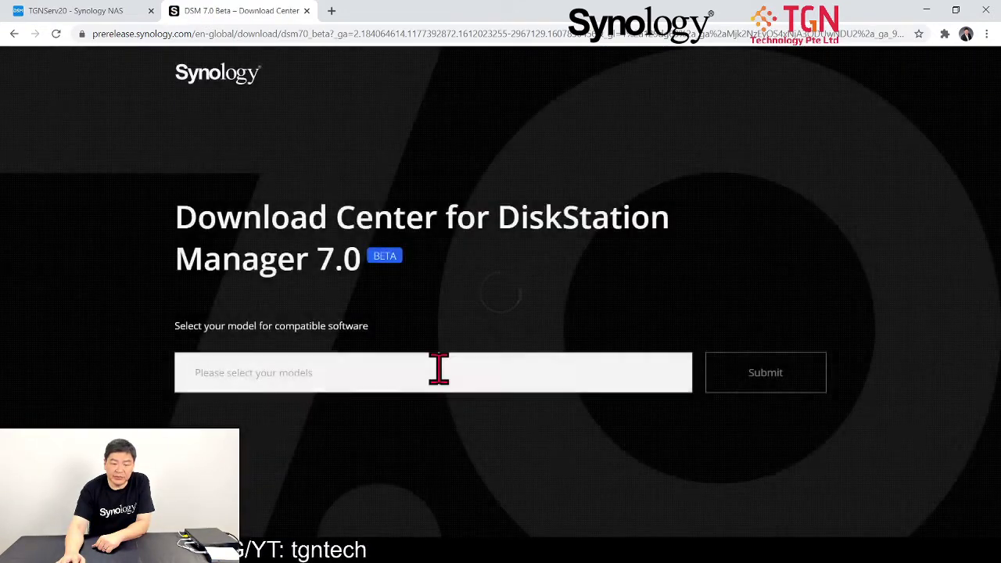
left_click(439, 369)
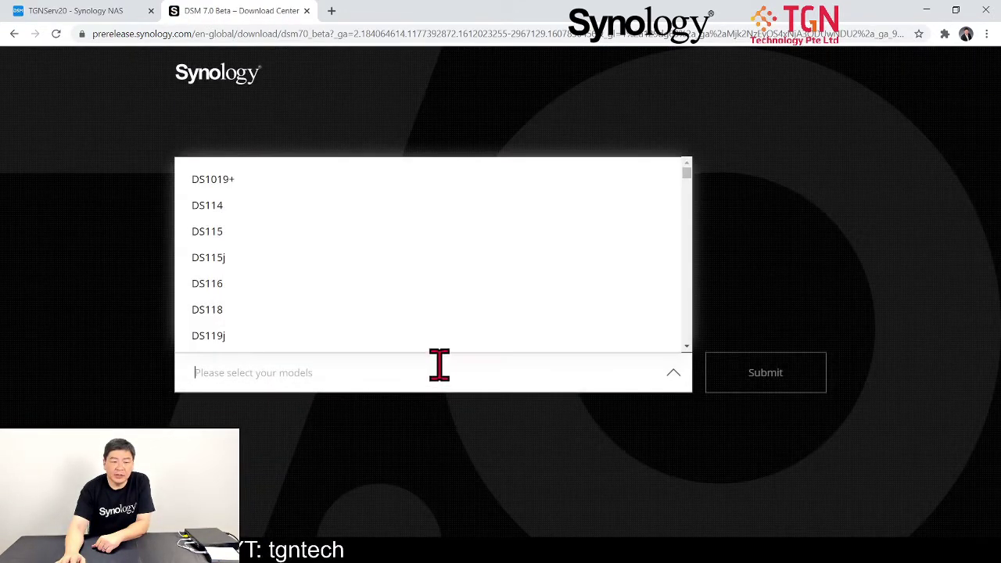
type("ds1621")
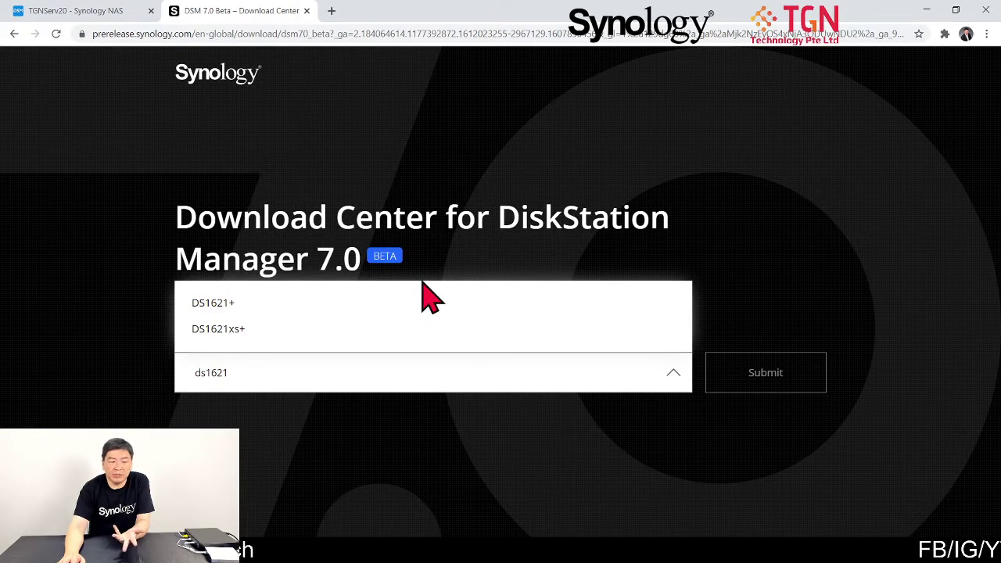
left_click(304, 337)
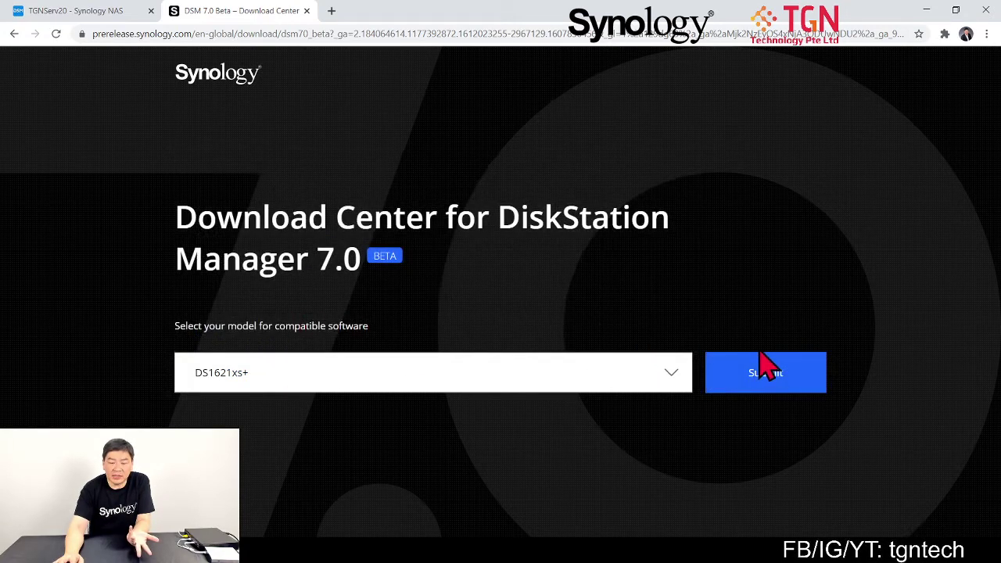
Step: List the DS1621xs+ downloads, browse the beta packages, then return to the DSM 7.0 build 41222 download
left_click(765, 375)
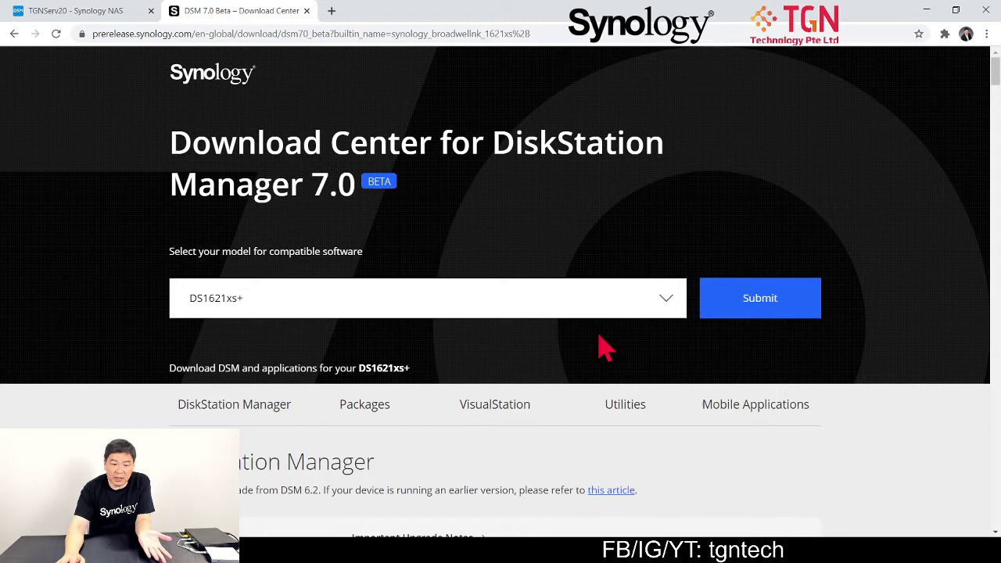
scroll(606, 348, "down", 2)
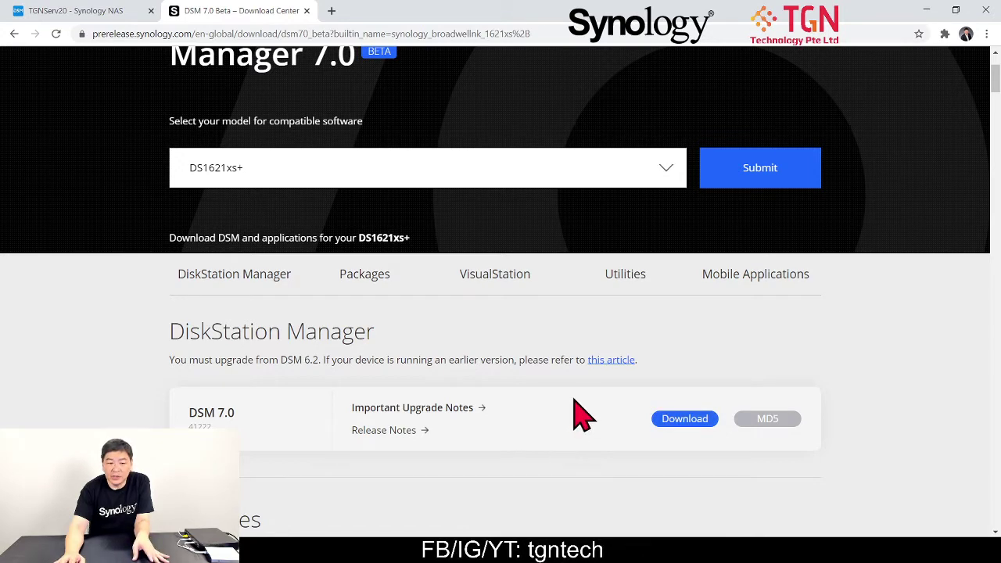
scroll(387, 281, "down", 2)
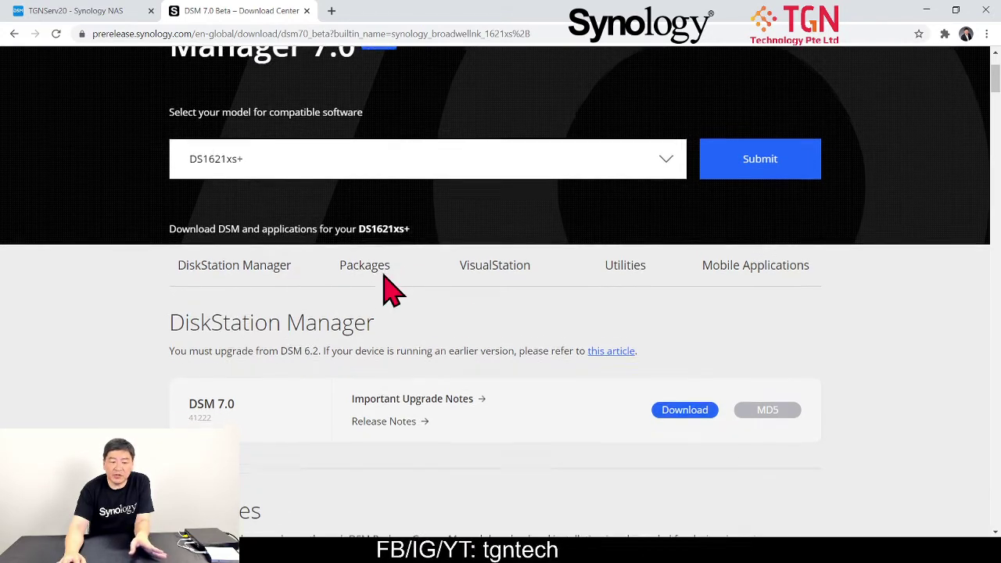
scroll(387, 281, "down", 3)
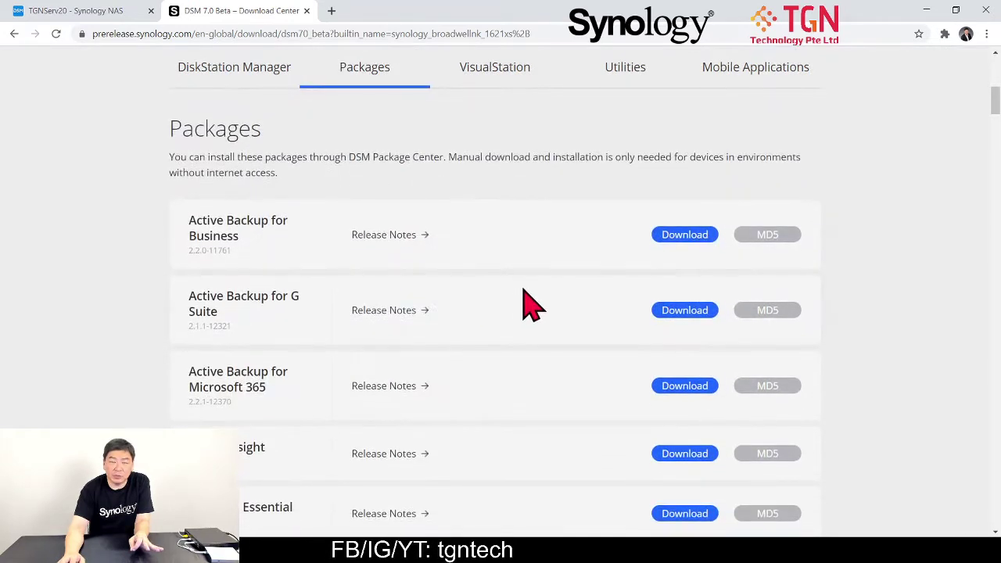
scroll(524, 297, "down", 4)
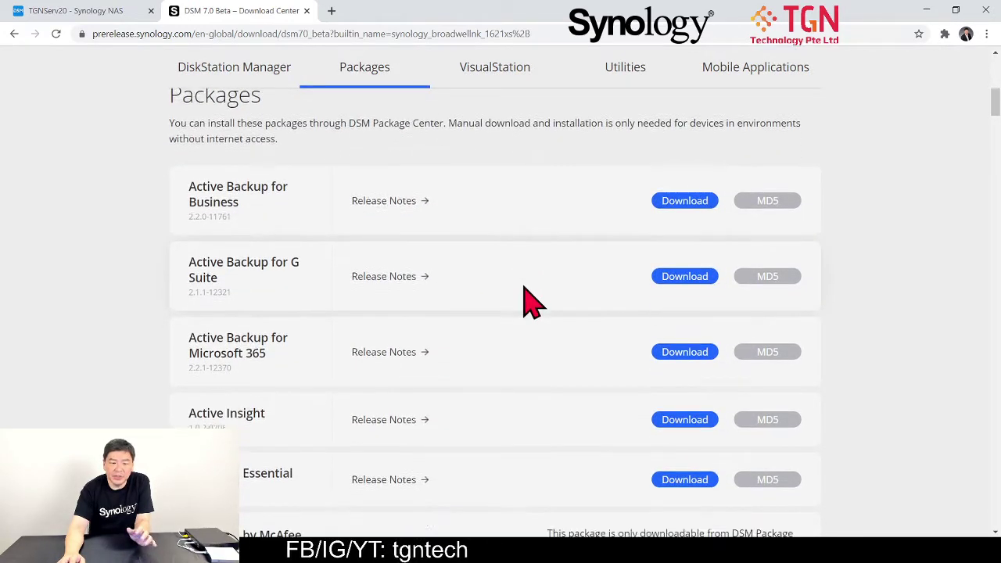
scroll(523, 297, "down", 3)
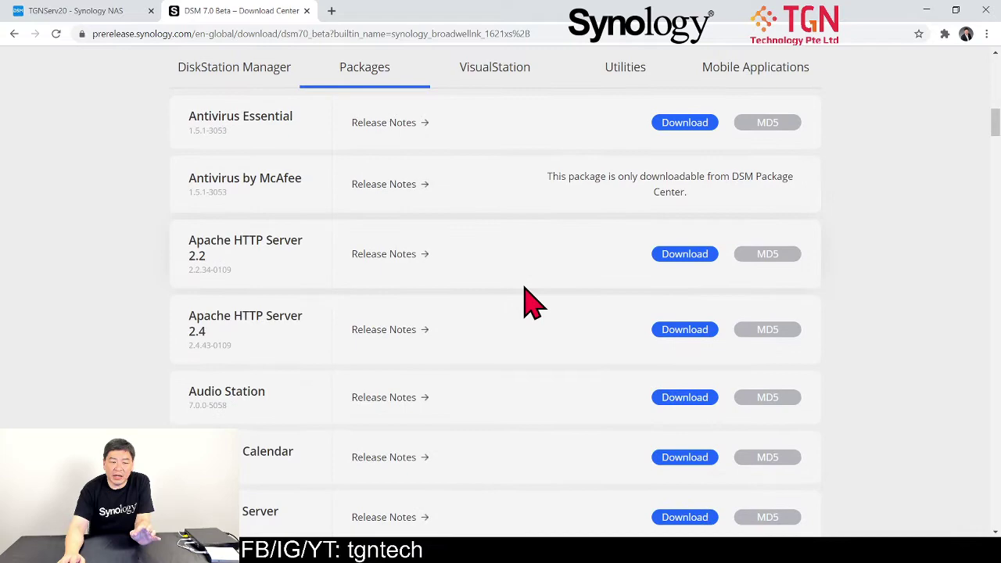
scroll(524, 297, "down", 2)
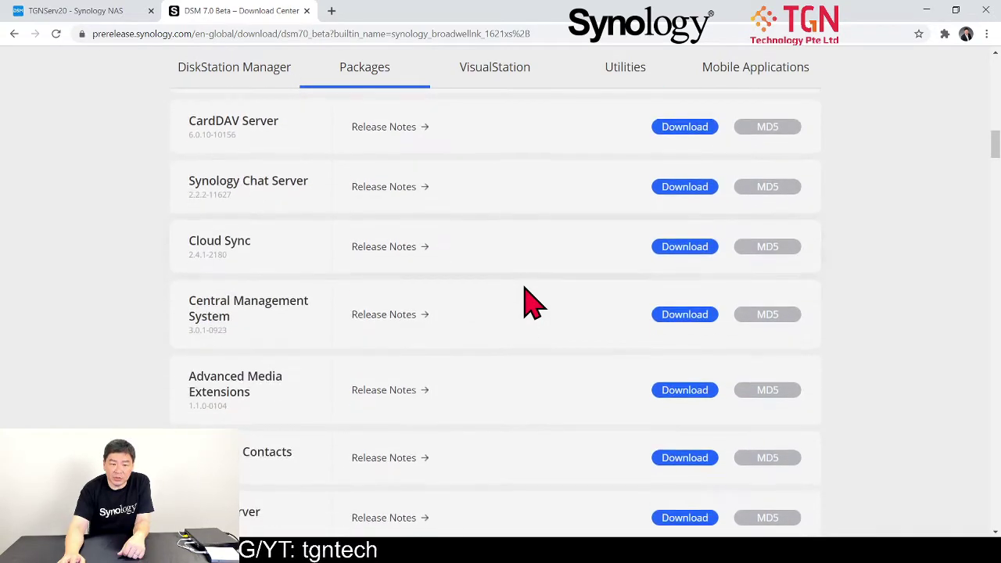
left_click(266, 78)
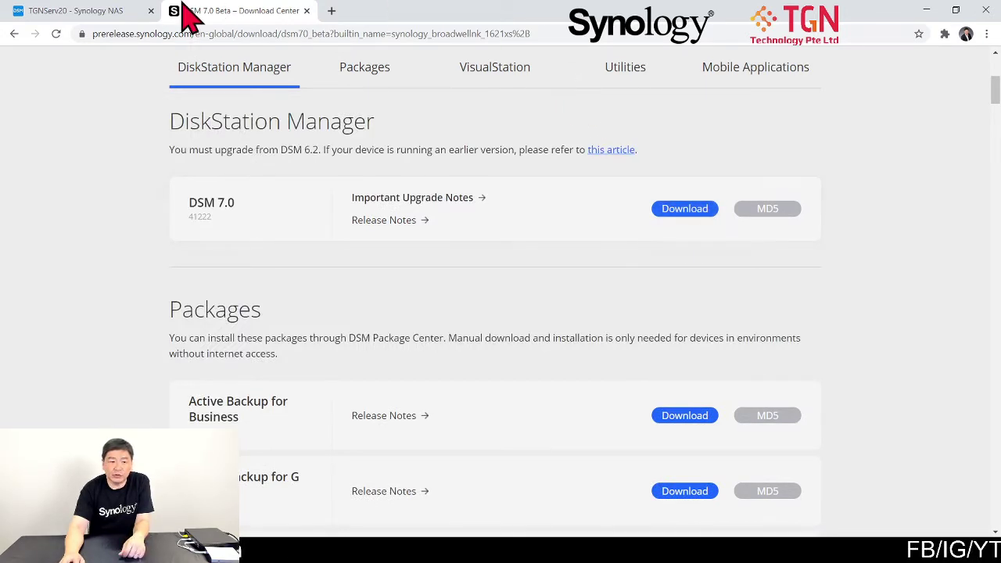
Step: Dismiss the Connection expired notice and sign back in to TGNServ20 with the admin username and password
left_click(119, 10)
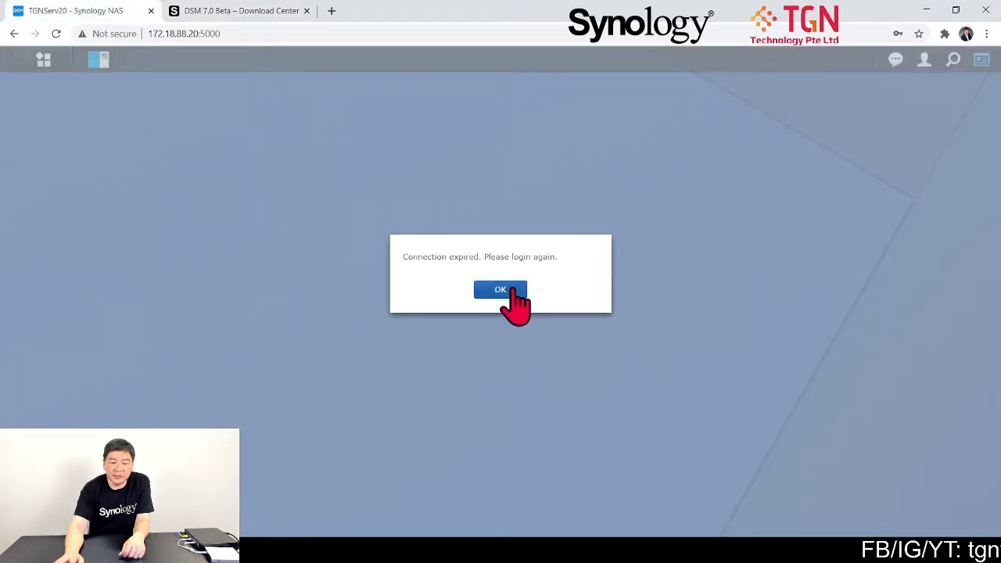
left_click(509, 288)
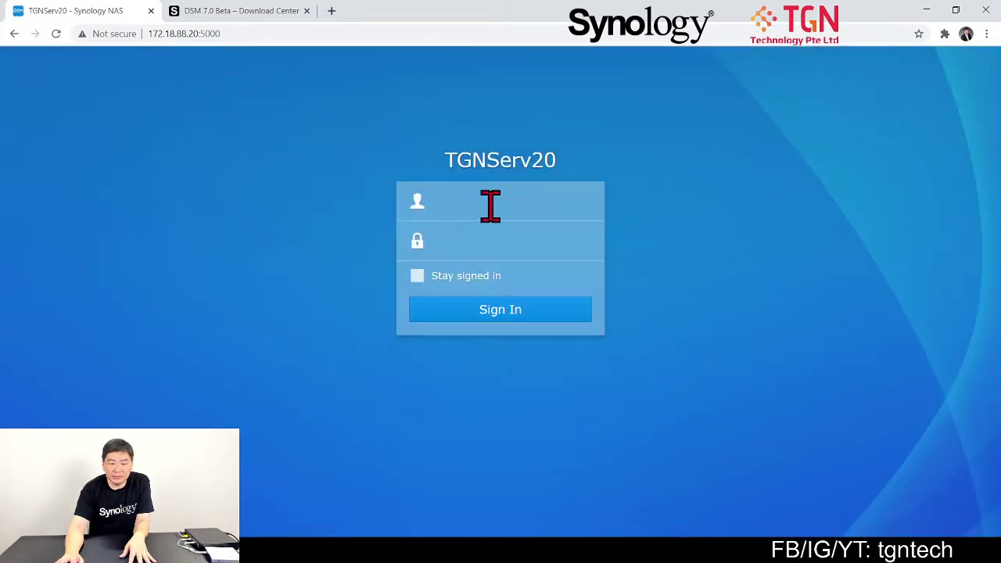
type("t")
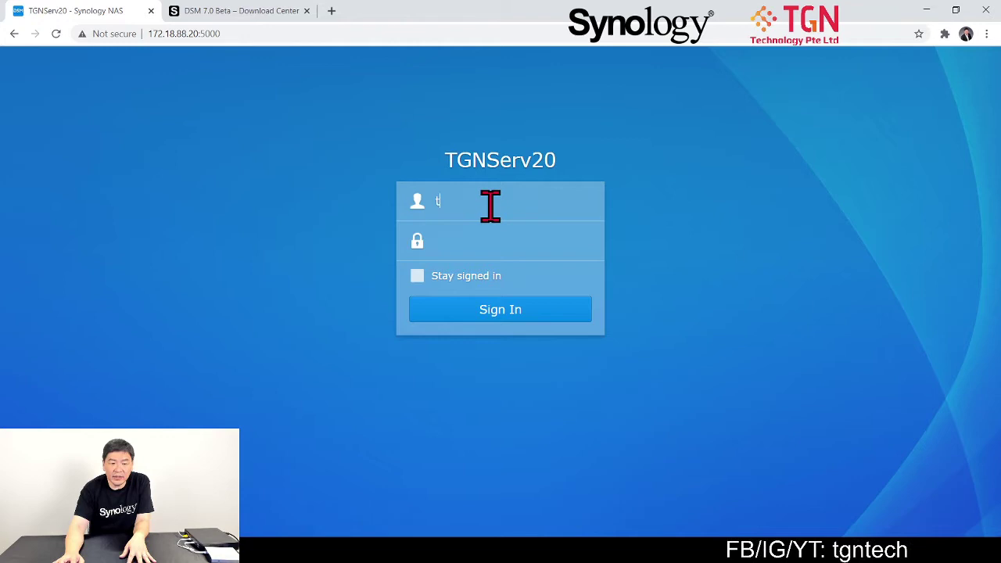
type("gnroot")
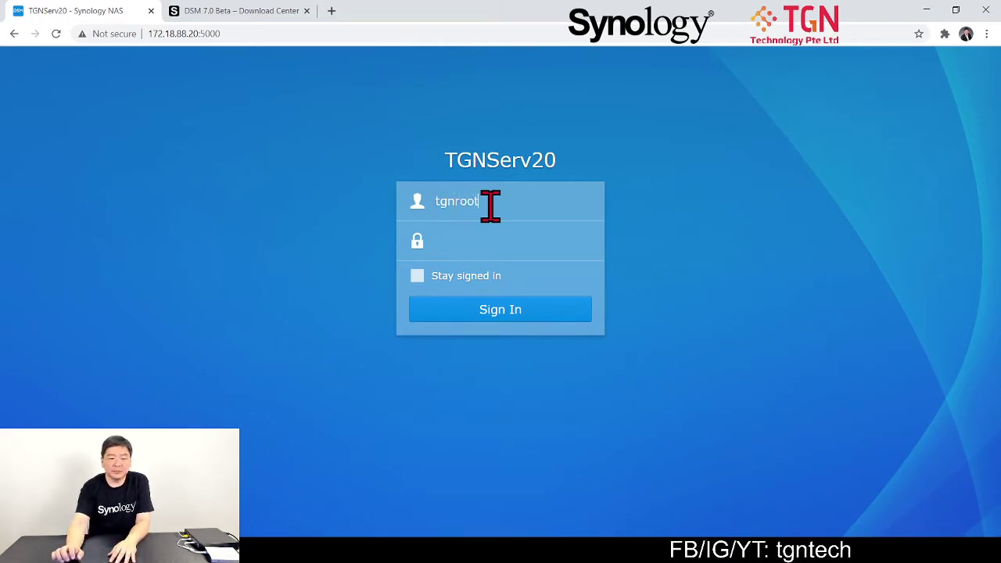
key("Tab")
type("*******")
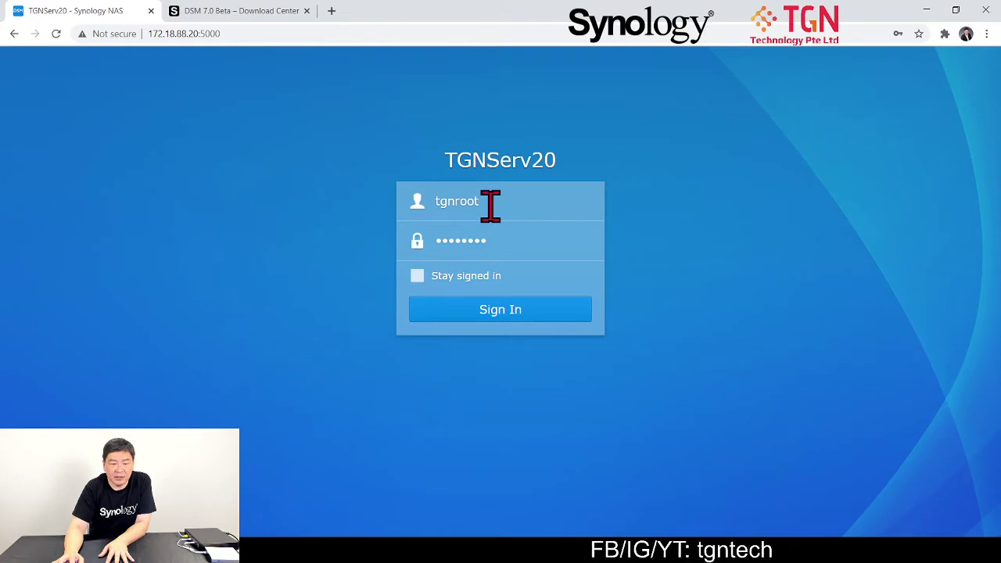
key("Return")
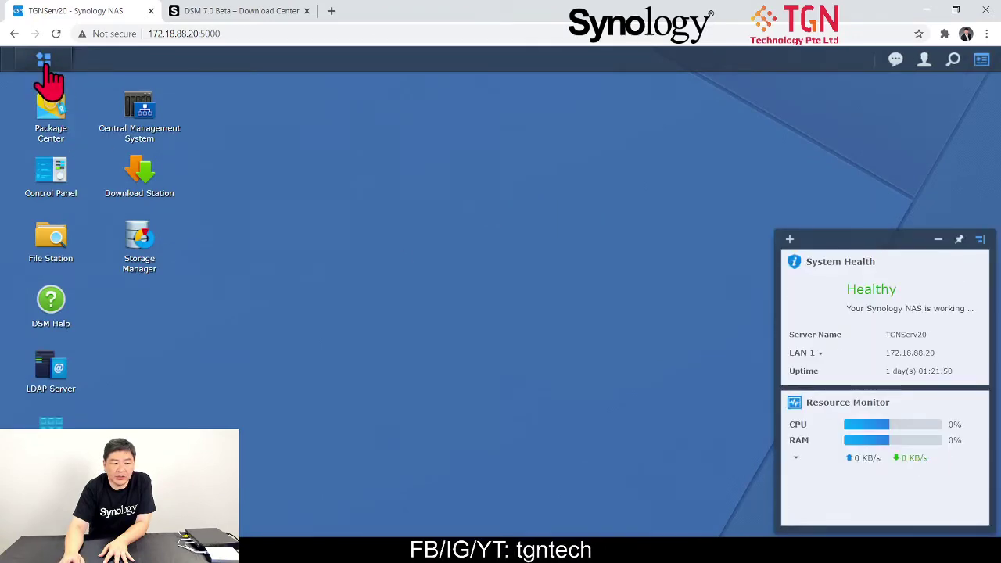
Step: Open Control Panel's Update & Restore to see DSM 6.2.3-25426 Update 3 reported as up-to-date
left_click(44, 63)
left_click(71, 125)
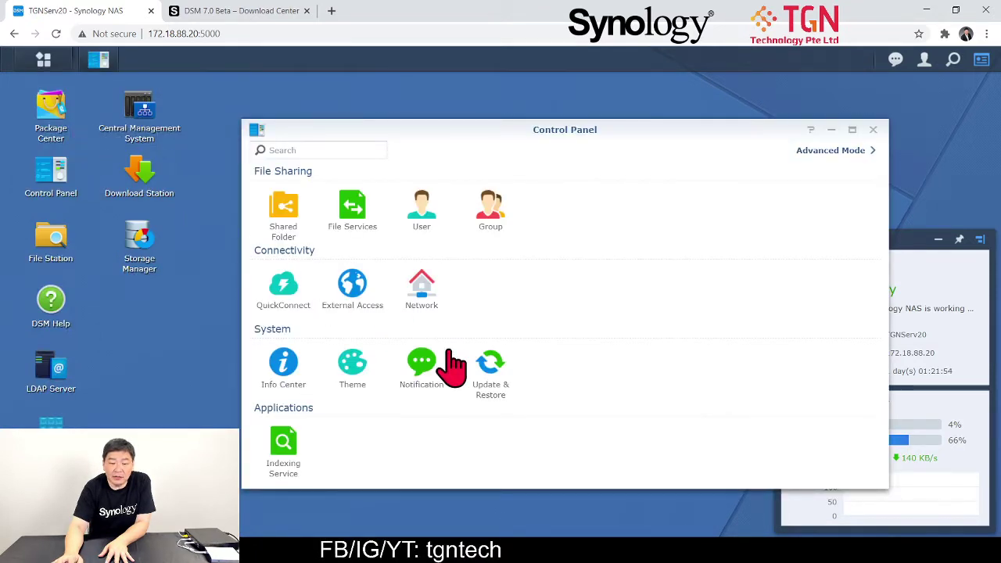
left_click(495, 373)
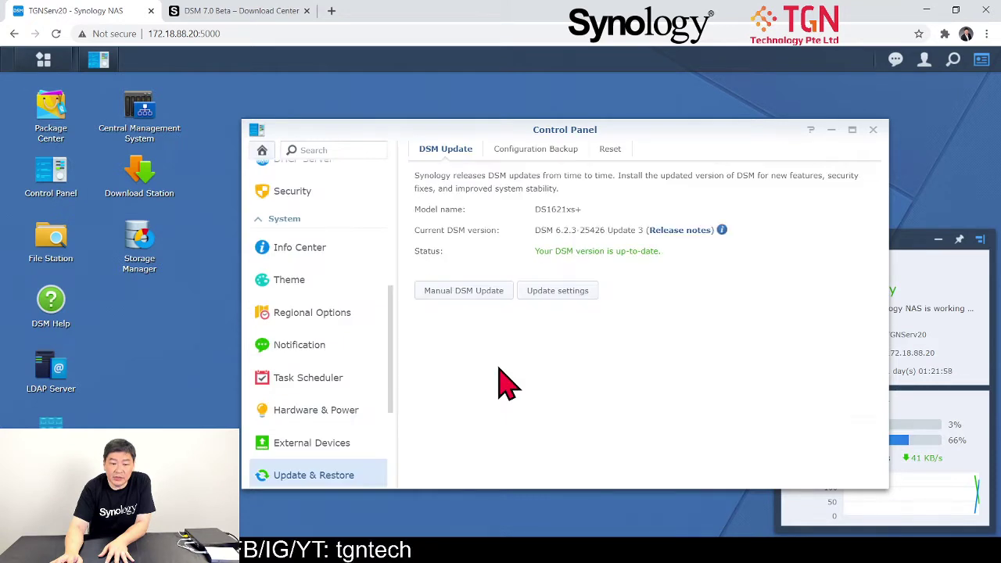
Step: Run a Manual DSM Update by browsing to DSM_DS1621xs+_41222.pat and uploading it
left_click(502, 290)
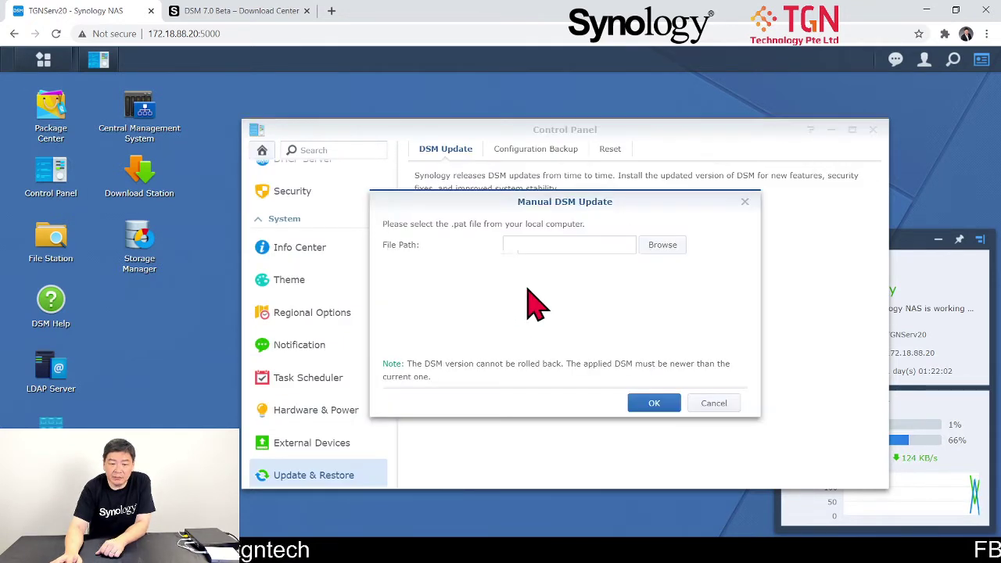
left_click(661, 249)
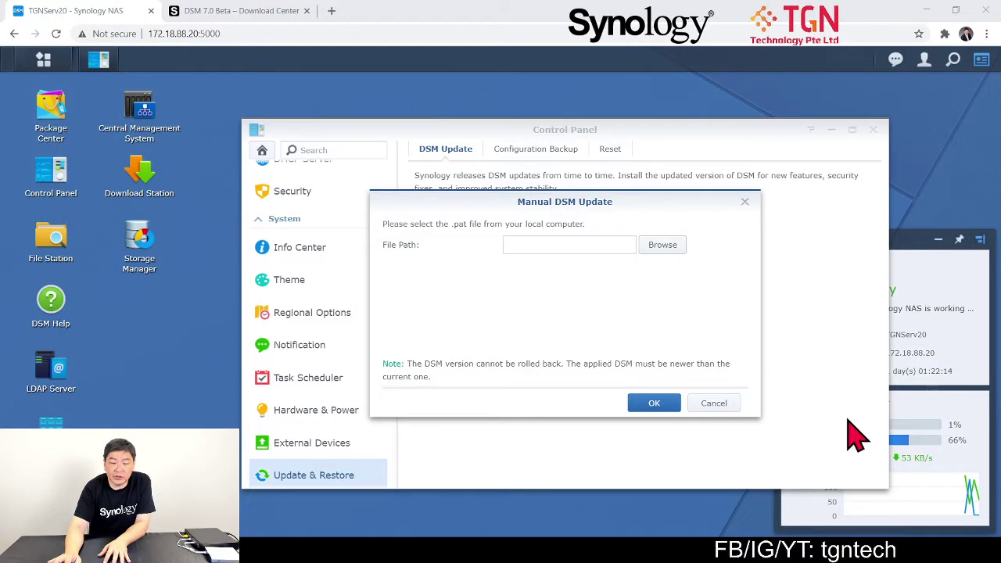
key("Return")
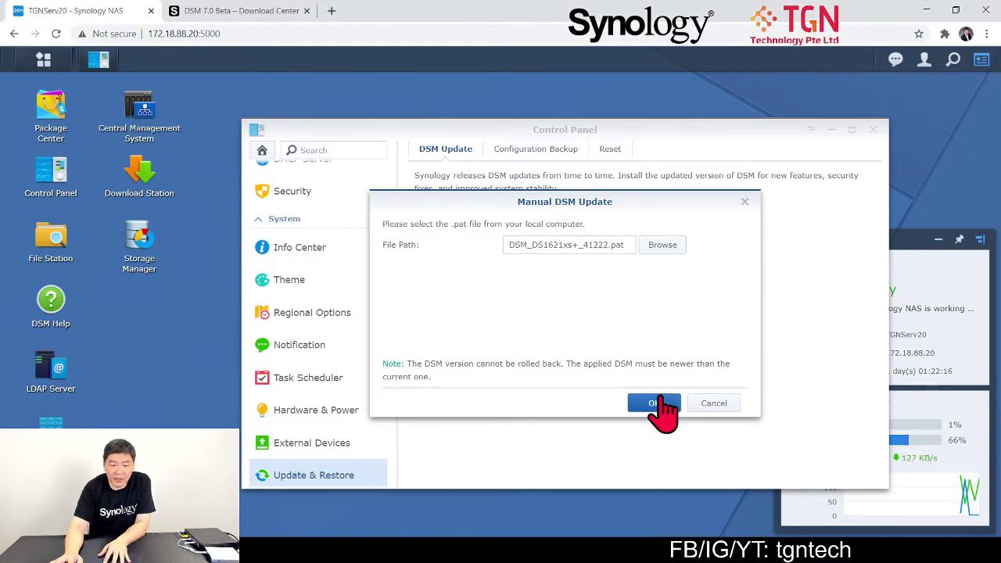
left_click(661, 401)
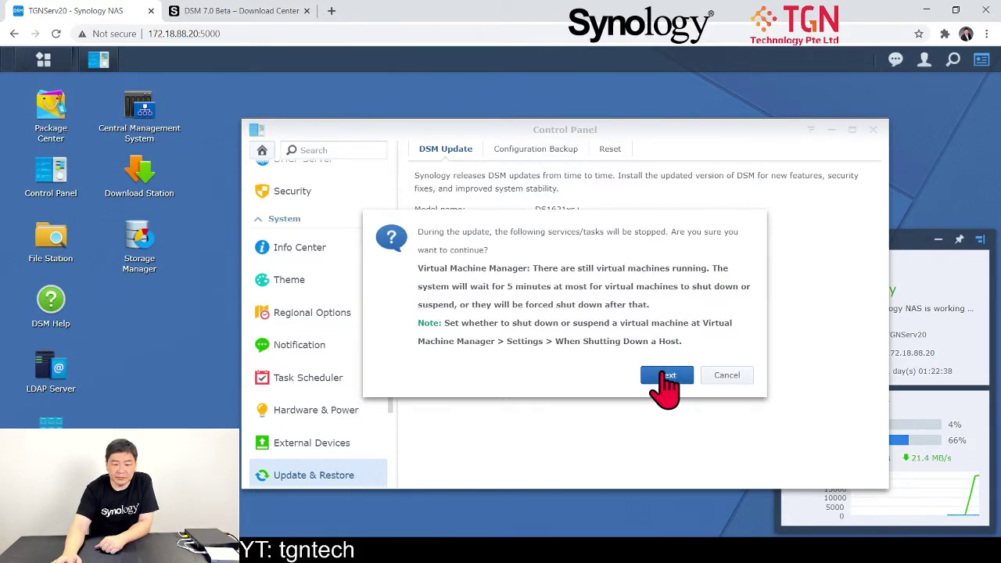
Step: Accept that running virtual machines will stop, agree to update the system, and continue
left_click(667, 375)
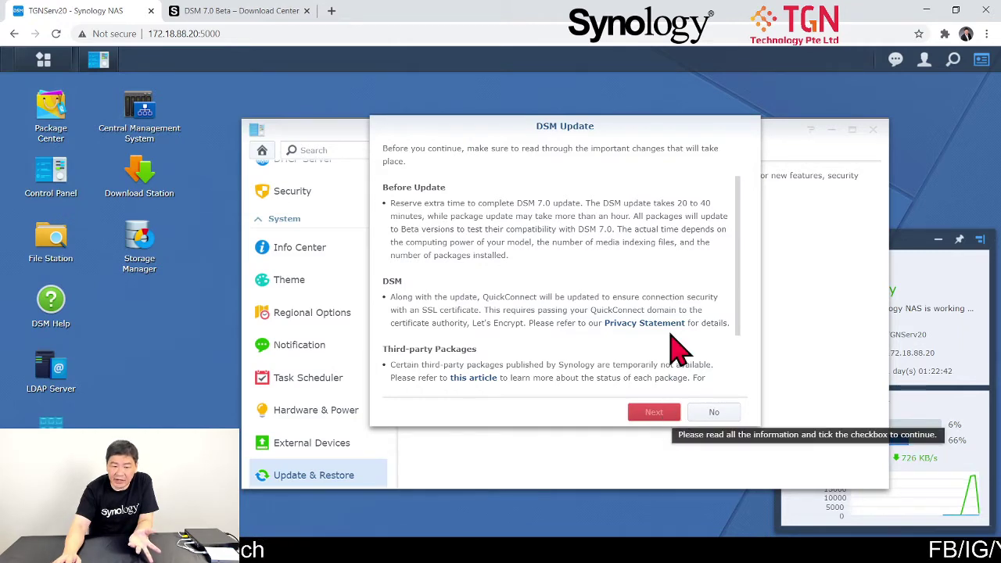
scroll(677, 349, "down", 2)
left_click(480, 381)
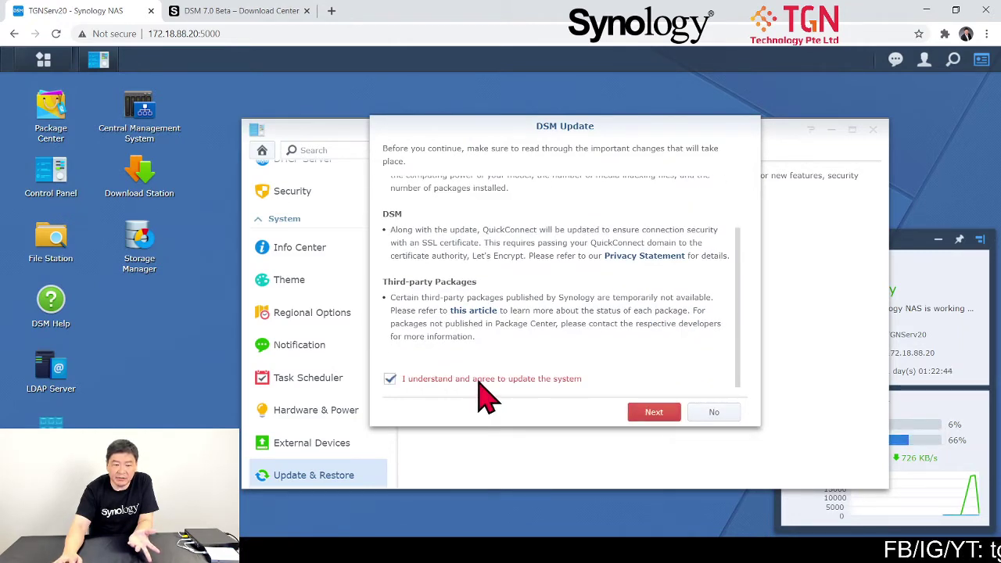
left_click(654, 412)
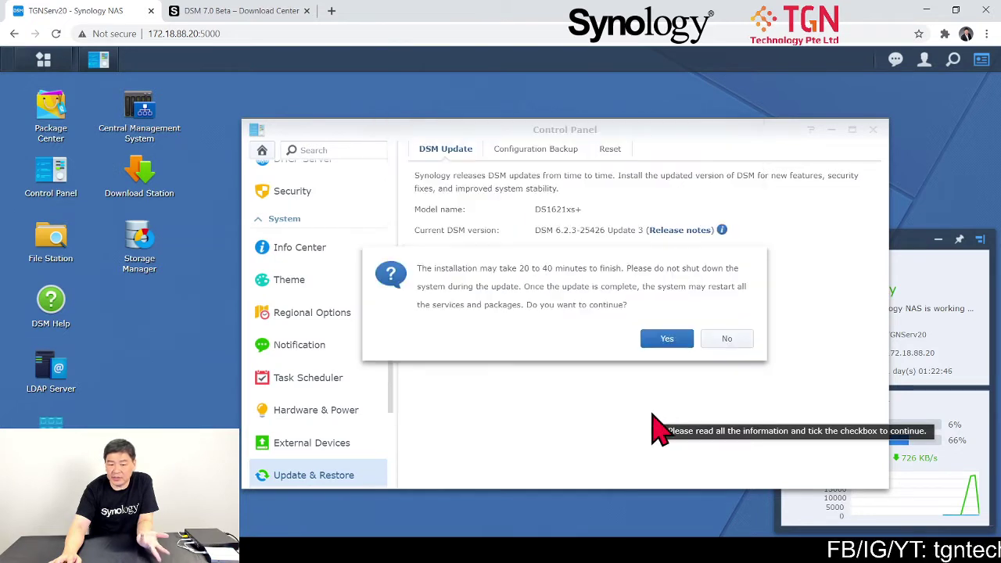
Step: Confirm with Yes to begin installing DSM 7.0 and wait for the update to finish
left_click(656, 339)
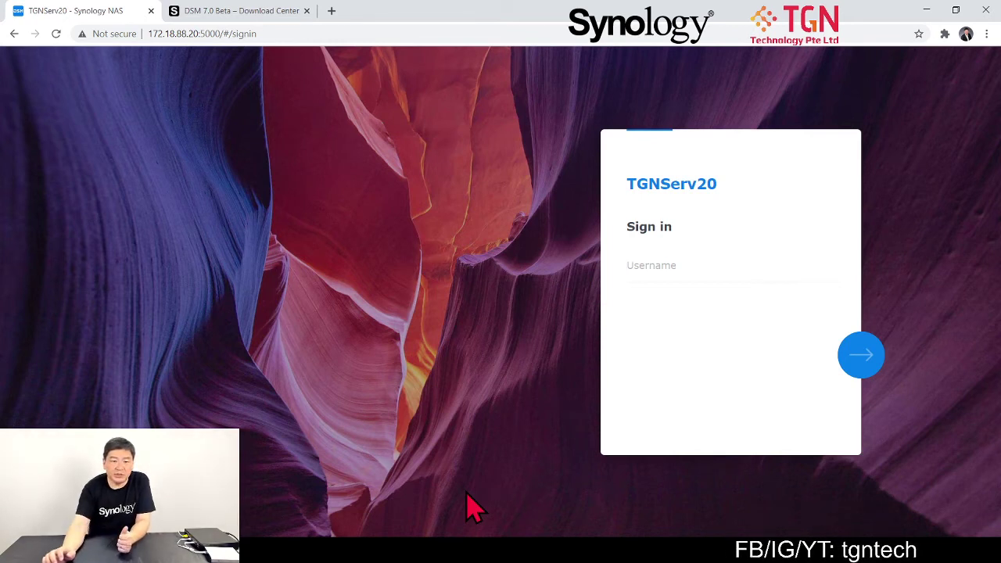
Step: Sign in to TGNServ20 with the admin username and password, ticking Stay signed in
type("tgnroot")
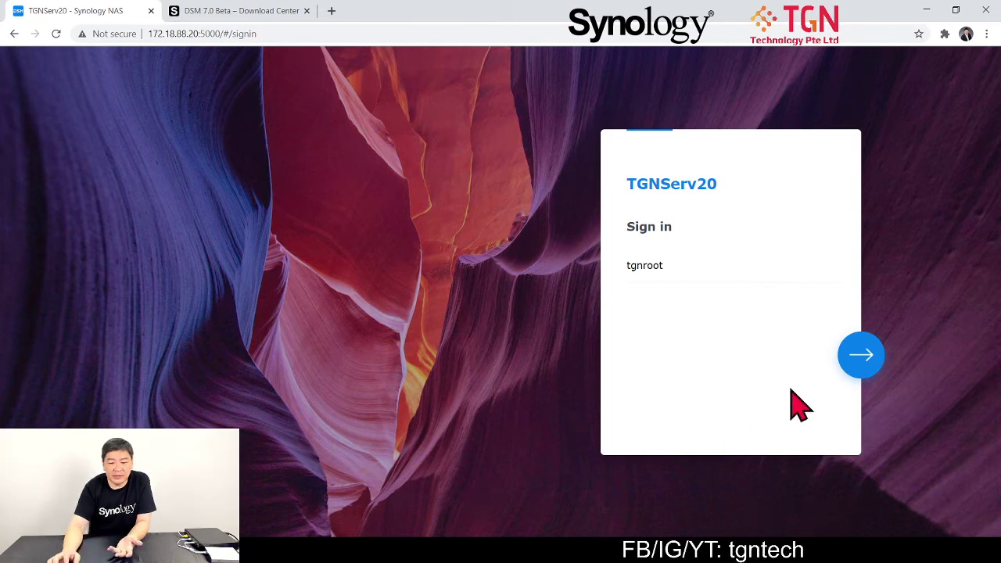
left_click(852, 362)
type("•")
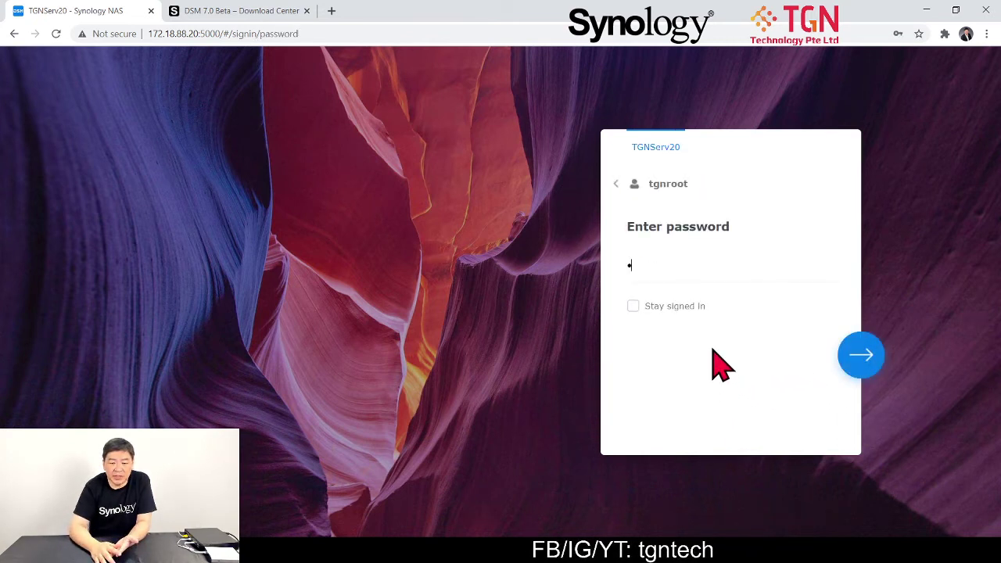
type("•••••••")
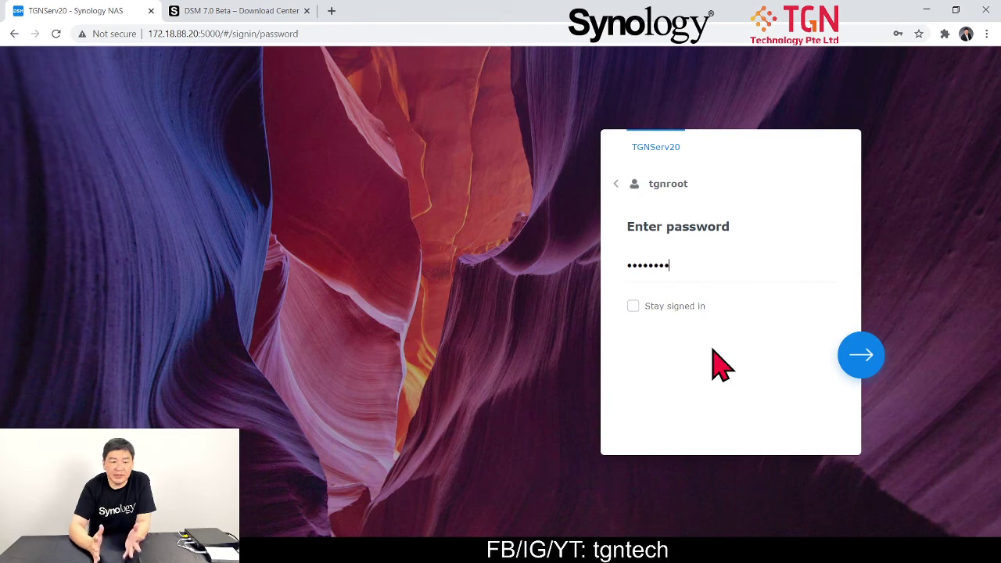
type("•")
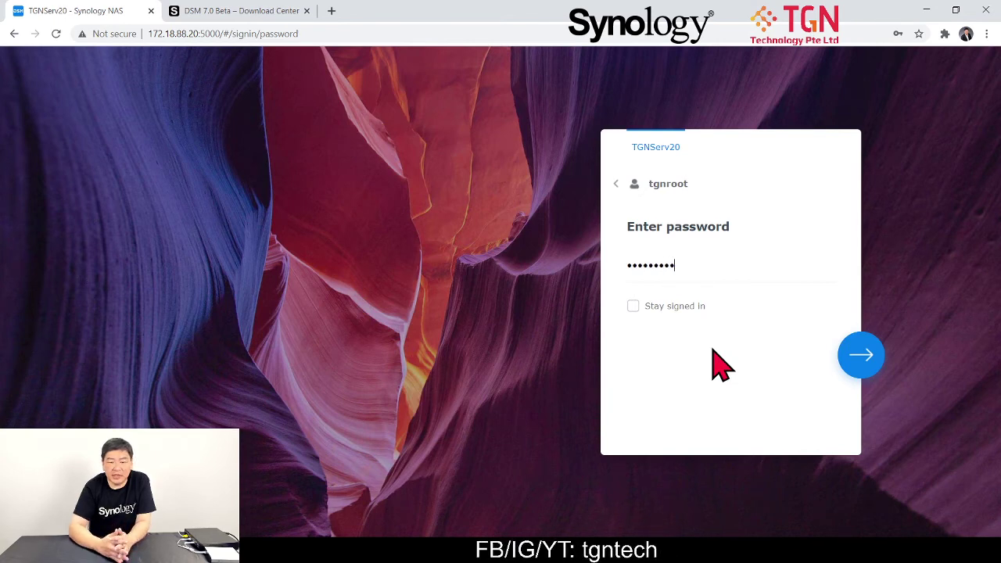
left_click(632, 307)
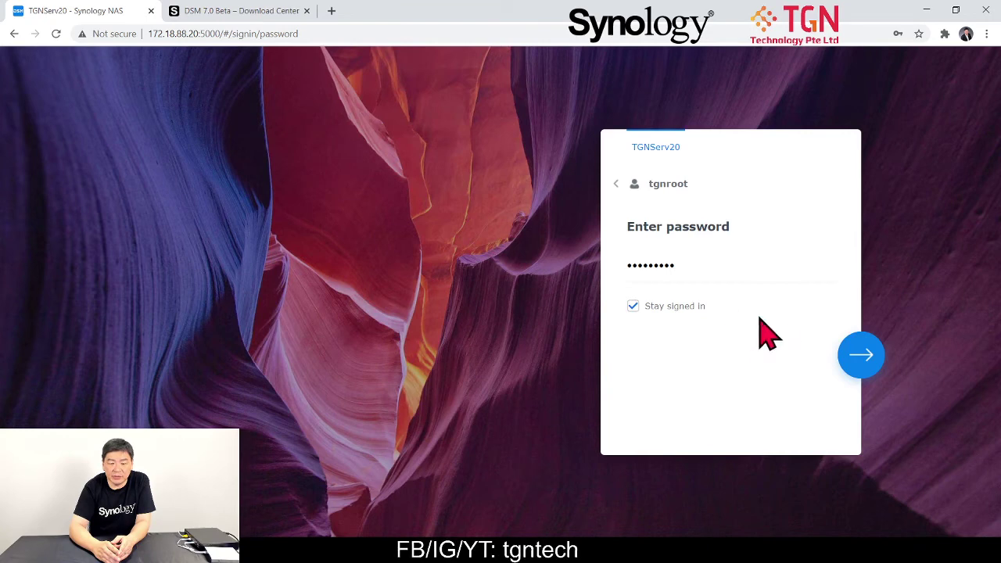
left_click(863, 358)
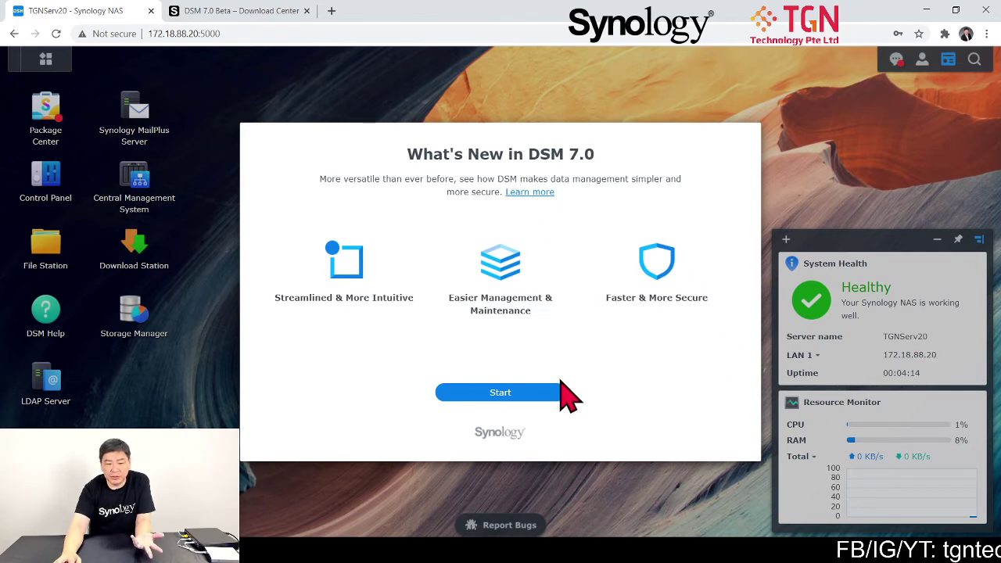
Step: Pass the What's New intro, skip Synology Account sign-in, and decline device analytics
left_click(524, 395)
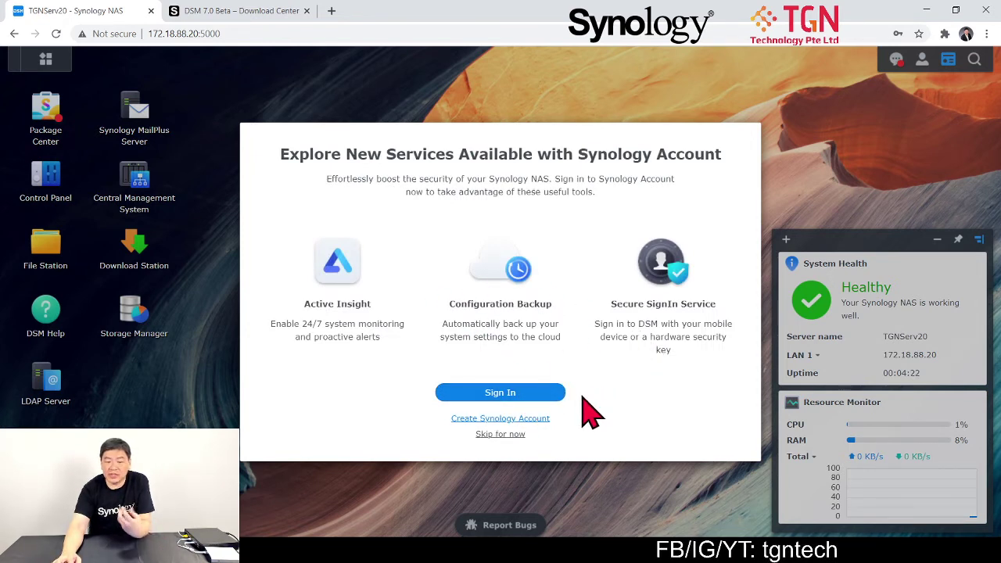
left_click(519, 438)
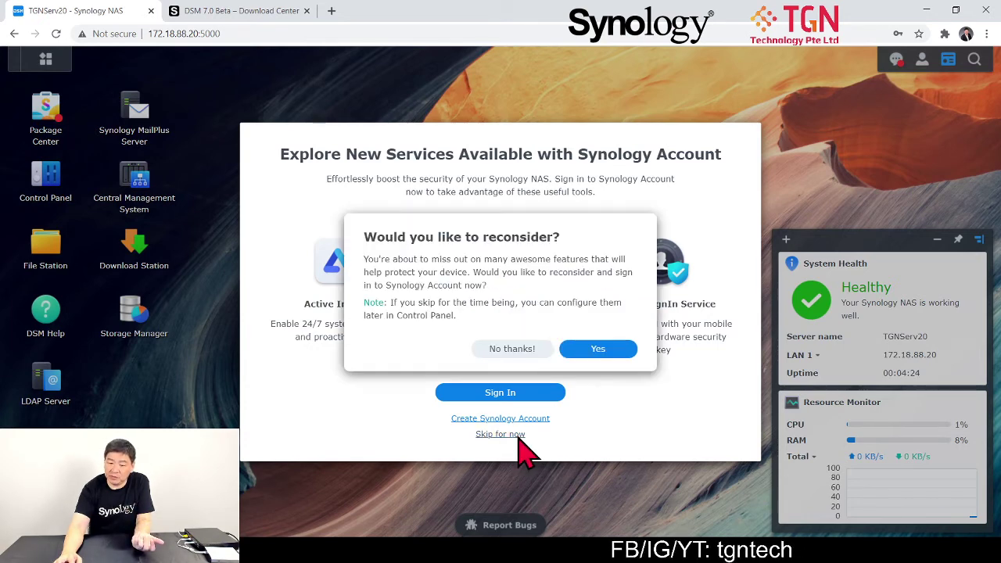
left_click(529, 353)
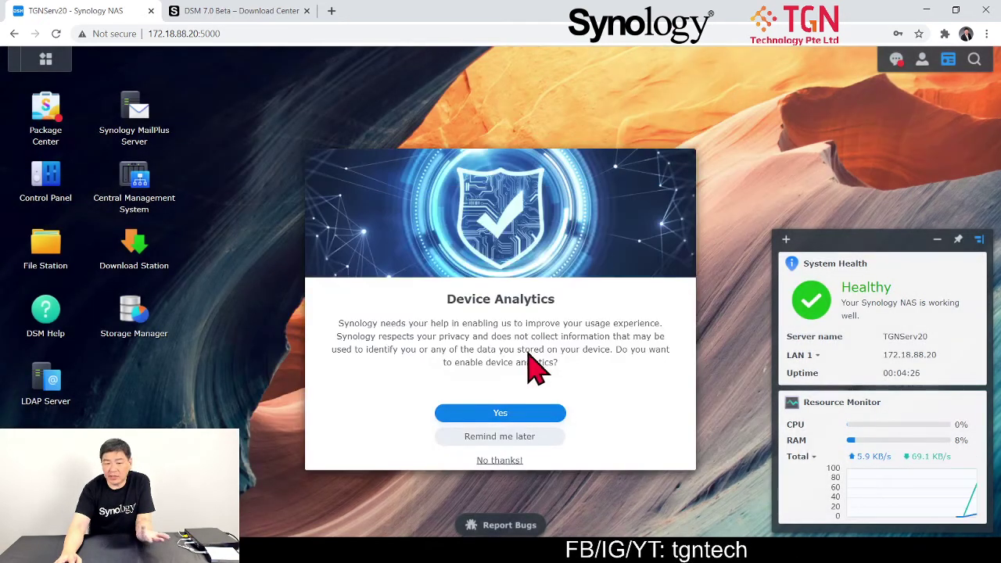
left_click(512, 461)
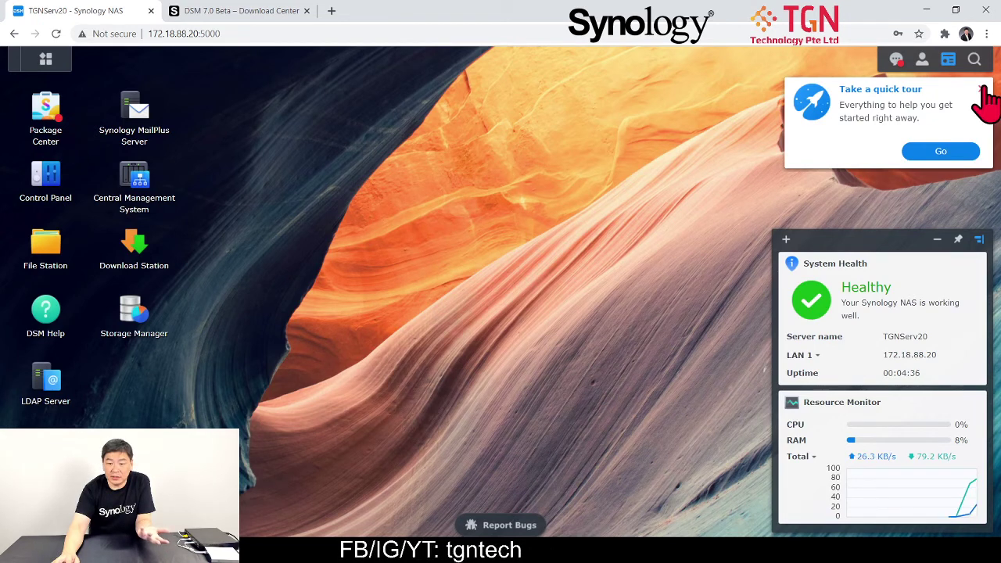
Step: Decline the quick tour and turn off the Search indexing hint with 'Do not show this message again'
left_click(982, 91)
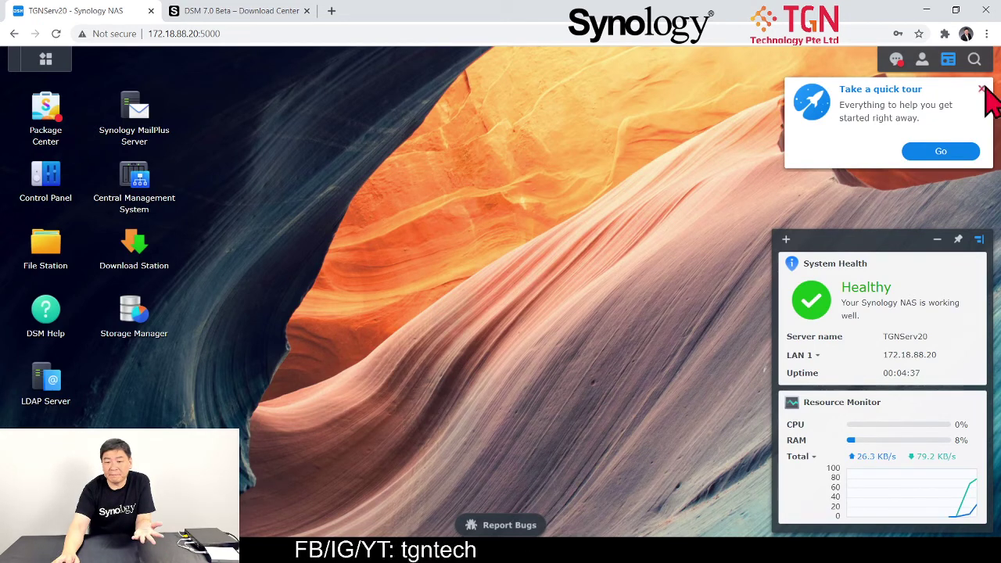
left_click(663, 309)
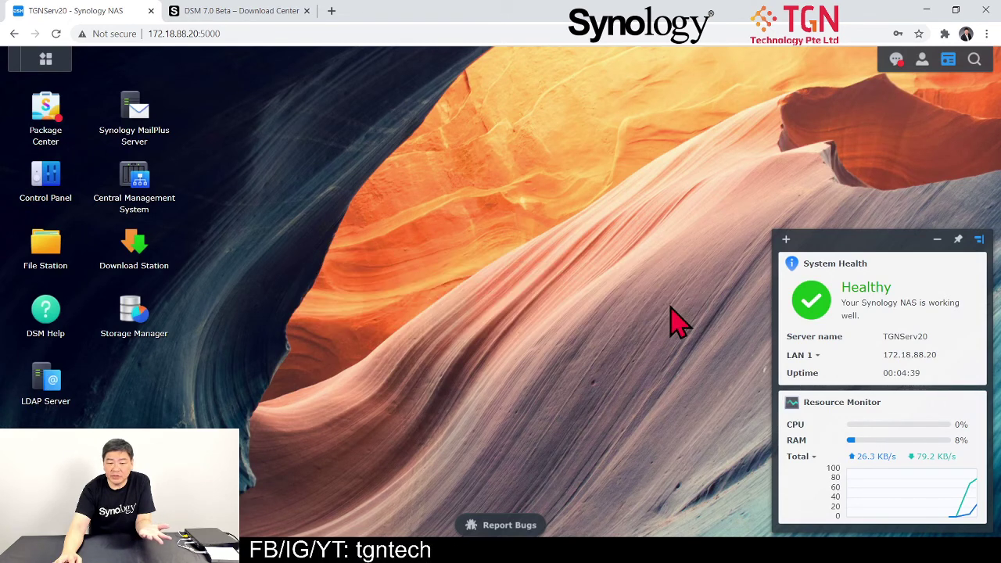
left_click(975, 60)
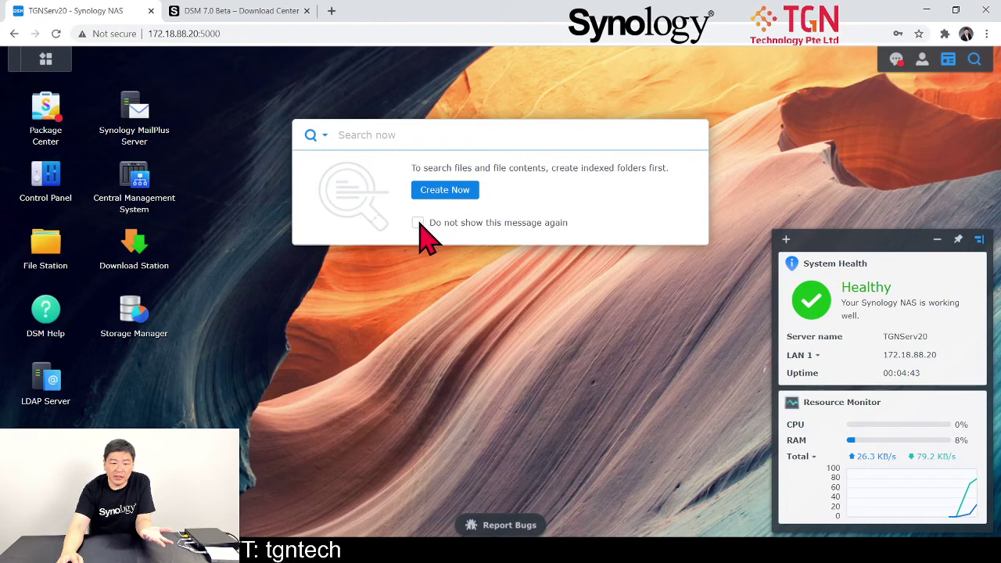
left_click(418, 222)
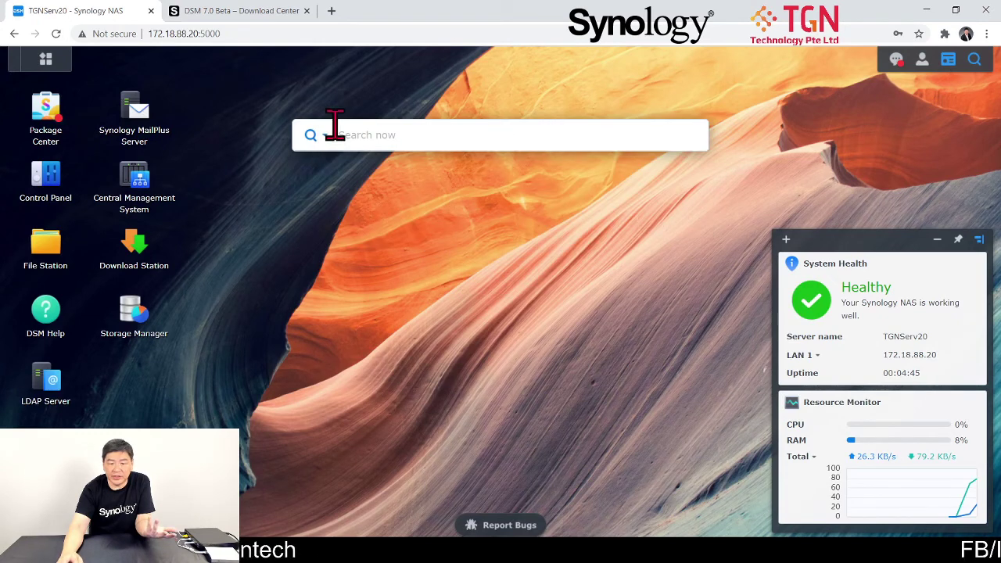
left_click(974, 63)
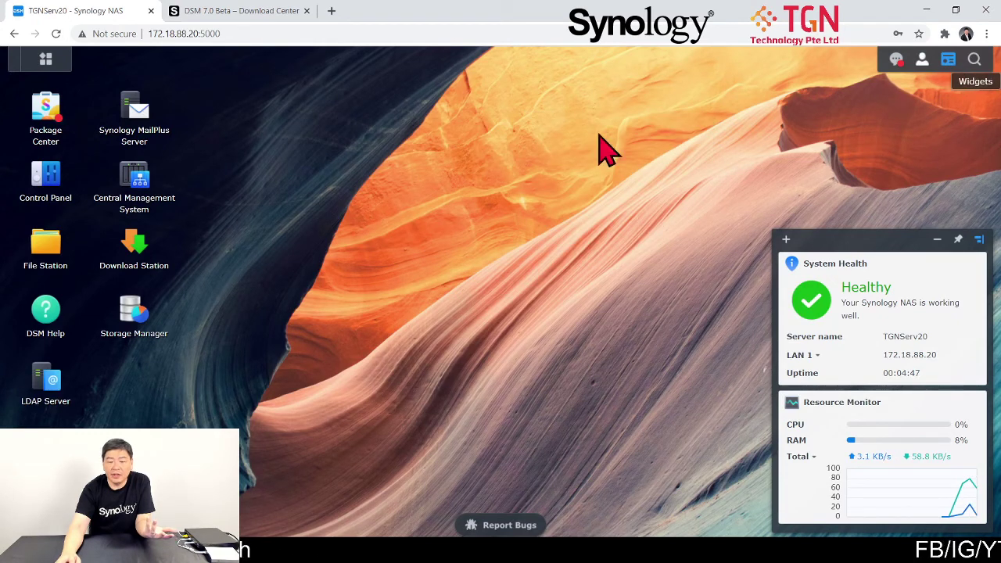
Step: Open Control Panel's Update & Restore to confirm the DS1621xs+ runs DSM 7.0-41222
left_click(41, 173)
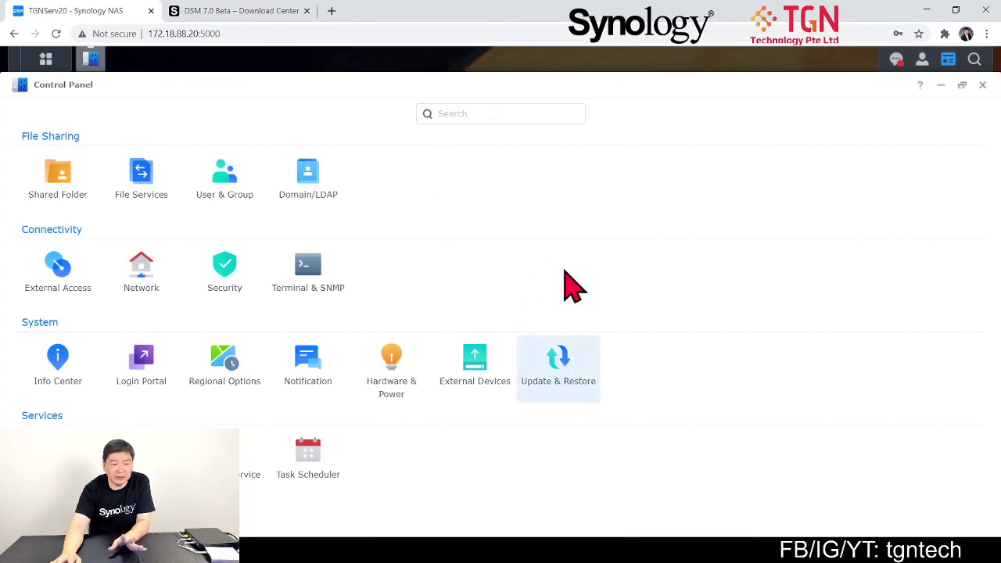
left_click(558, 359)
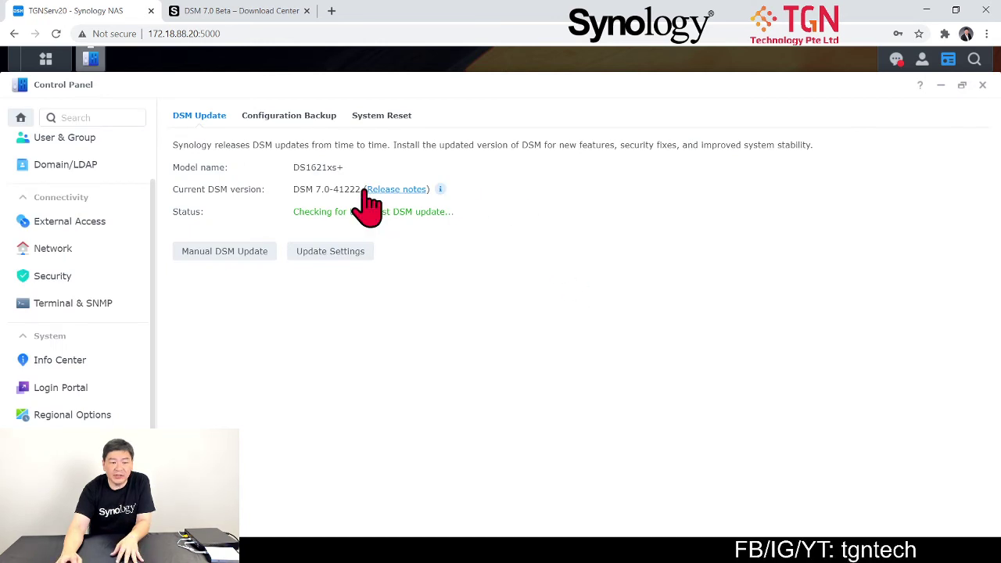